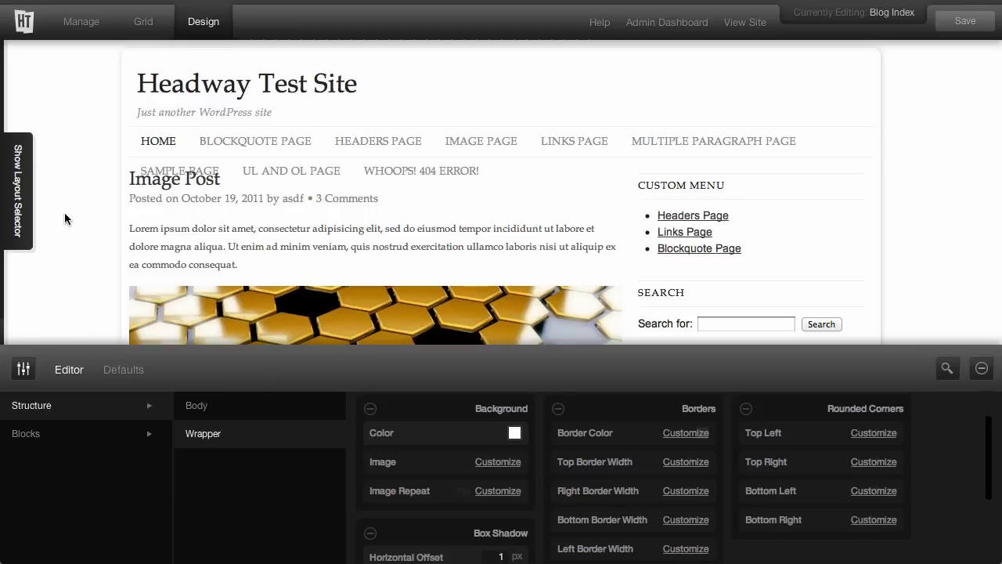
Load the Header block's Background and Borders style options from the Blocks list.
left_click(43, 436)
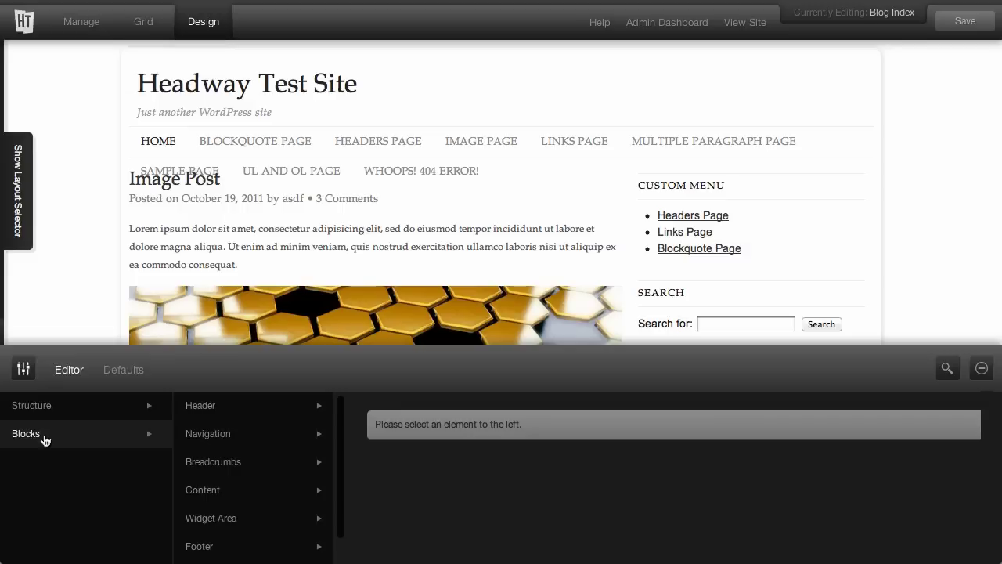
left_click(235, 407)
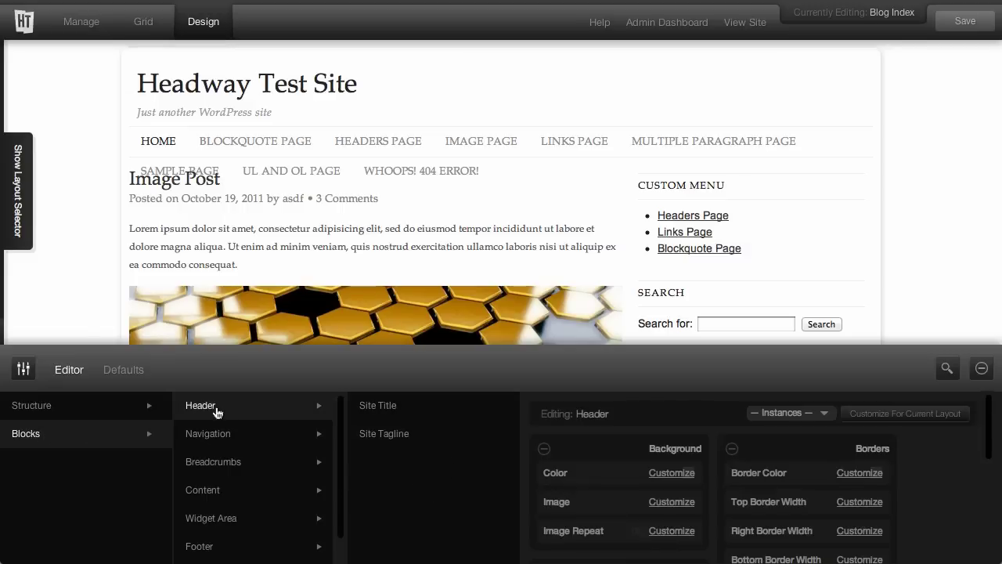
scroll(223, 419, "down", 2)
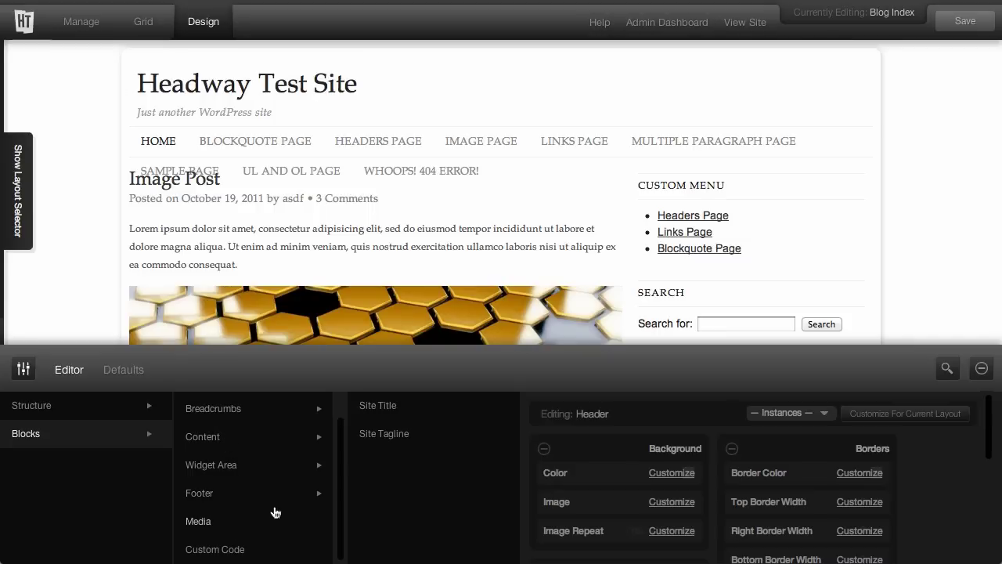
scroll(274, 507, "up", 2)
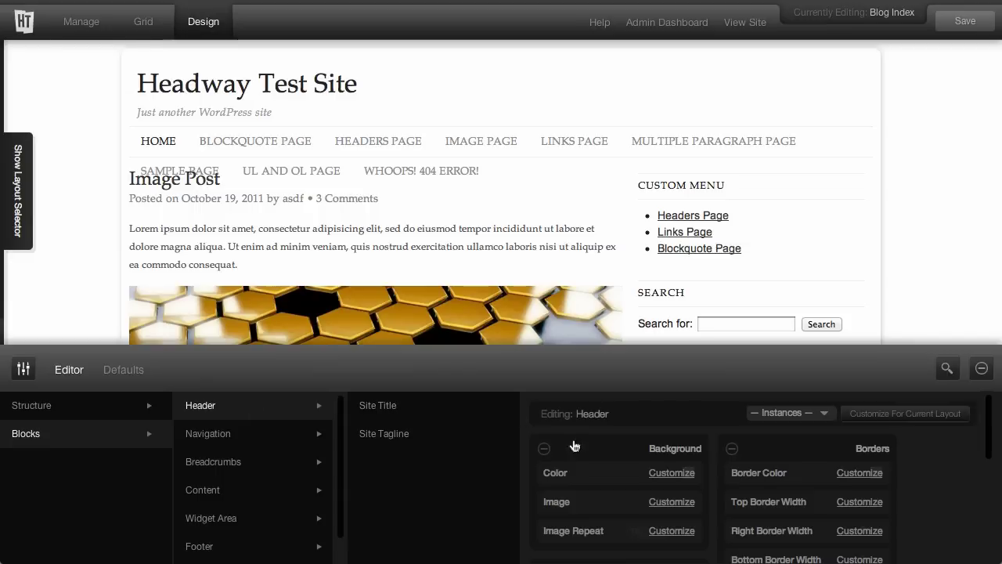
Set the header's background colour to magenta.
left_click(672, 473)
left_click(687, 474)
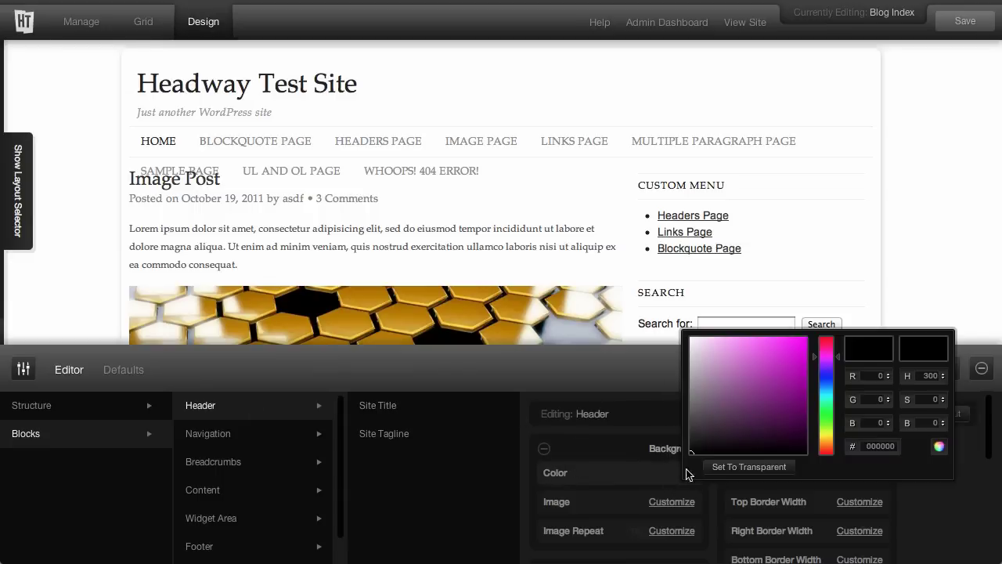
left_click(769, 358)
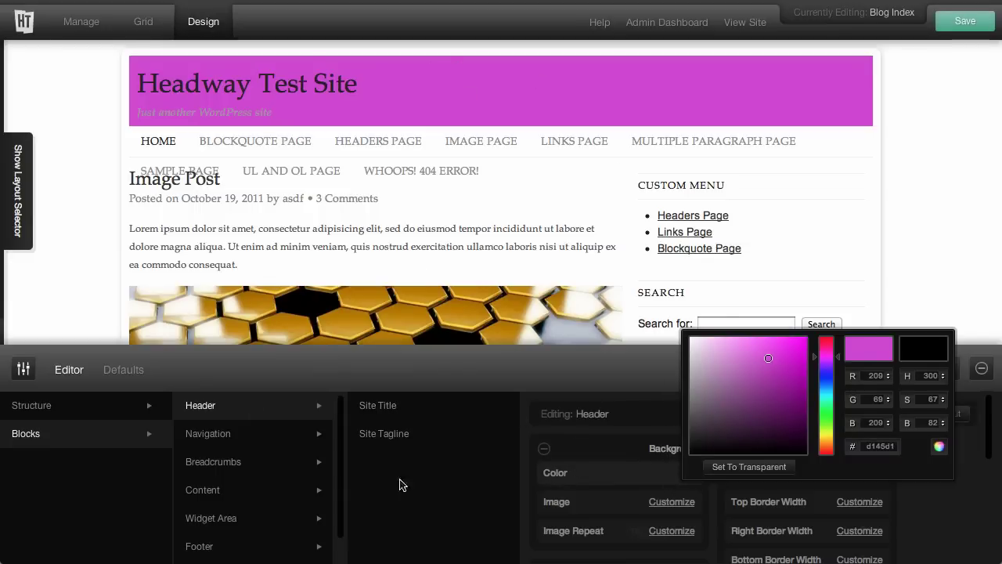
left_click(372, 368)
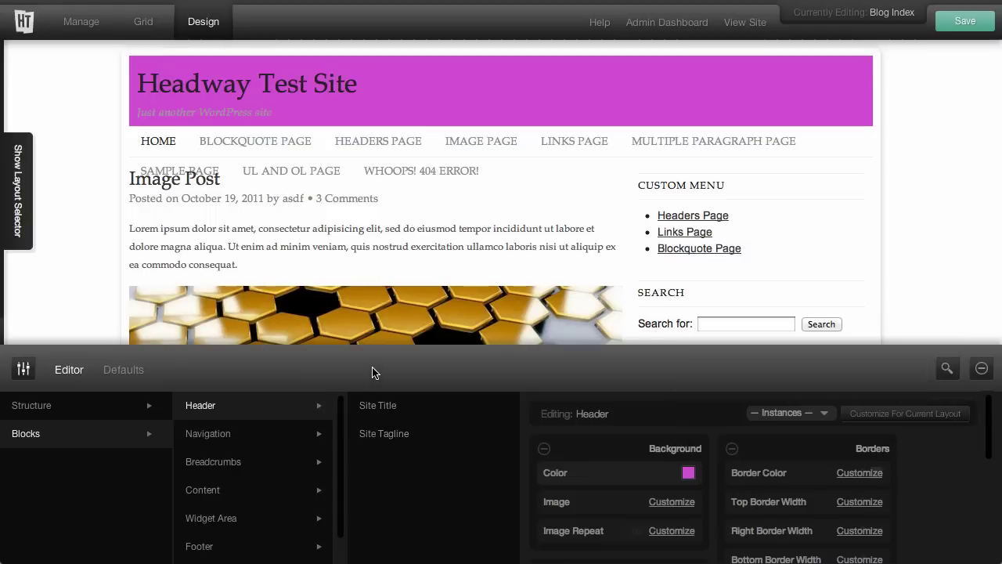
Give the Site Title a light blue (#9ec2ff) font colour.
left_click(374, 407)
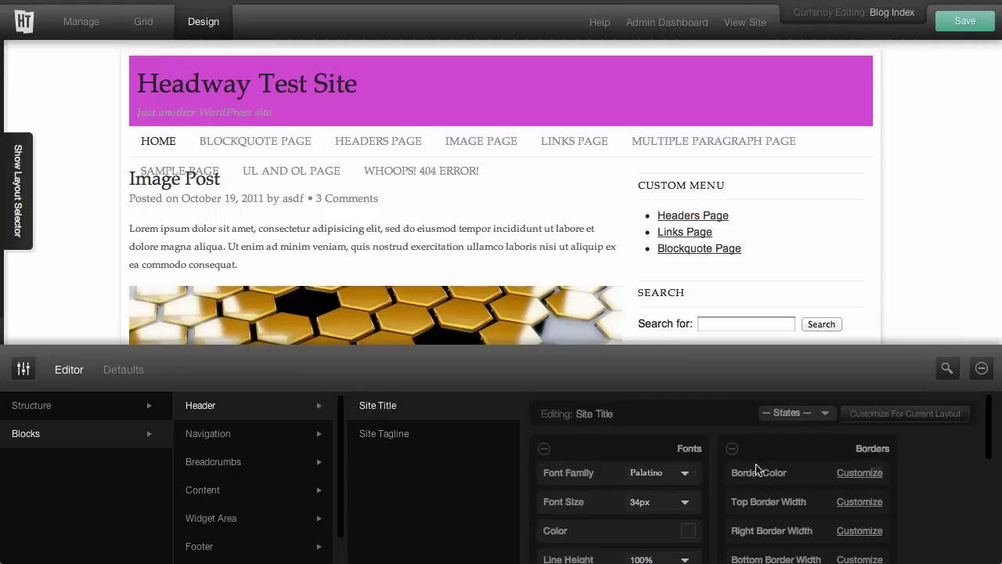
scroll(720, 503, "down", 1)
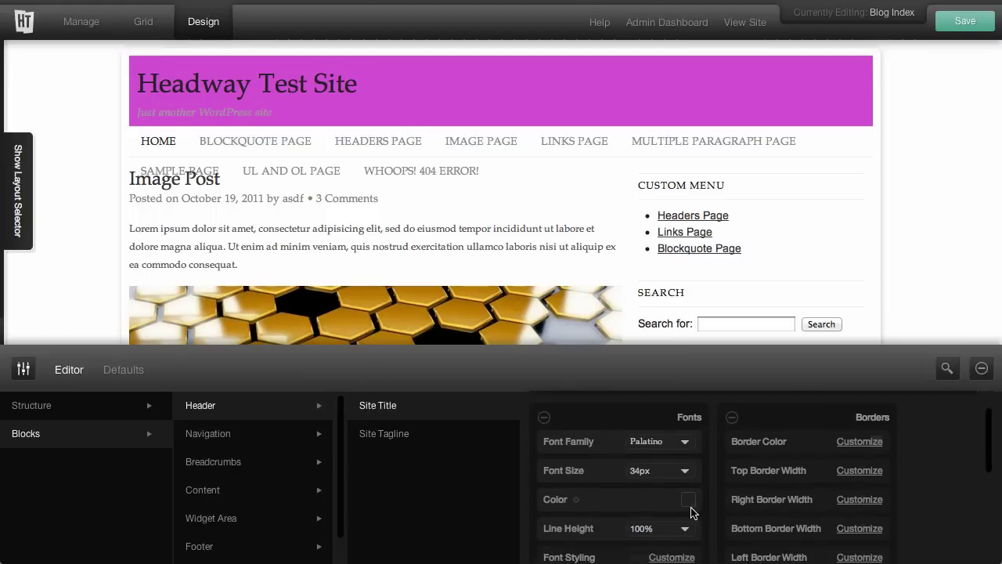
left_click(689, 500)
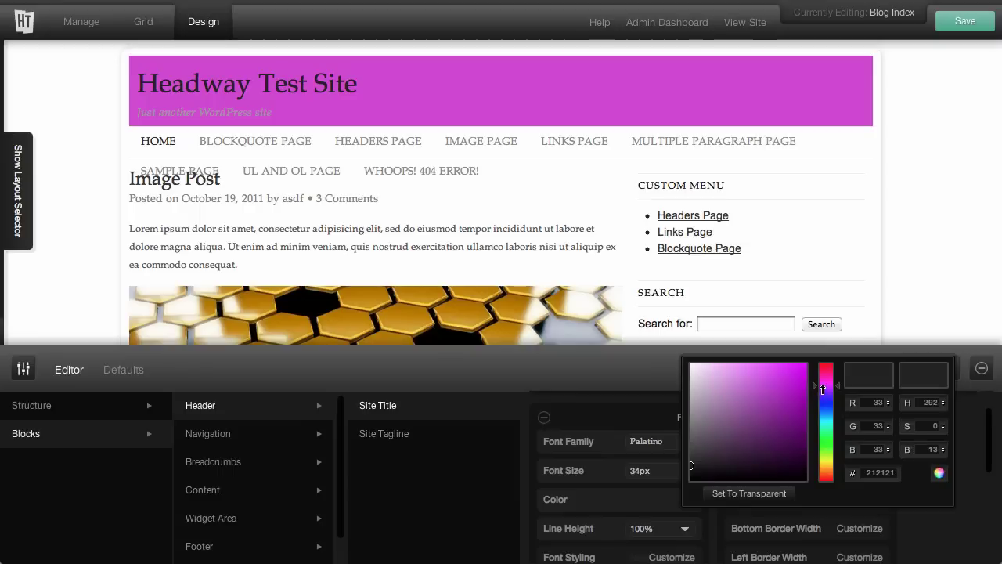
left_click(826, 408)
left_click(791, 394)
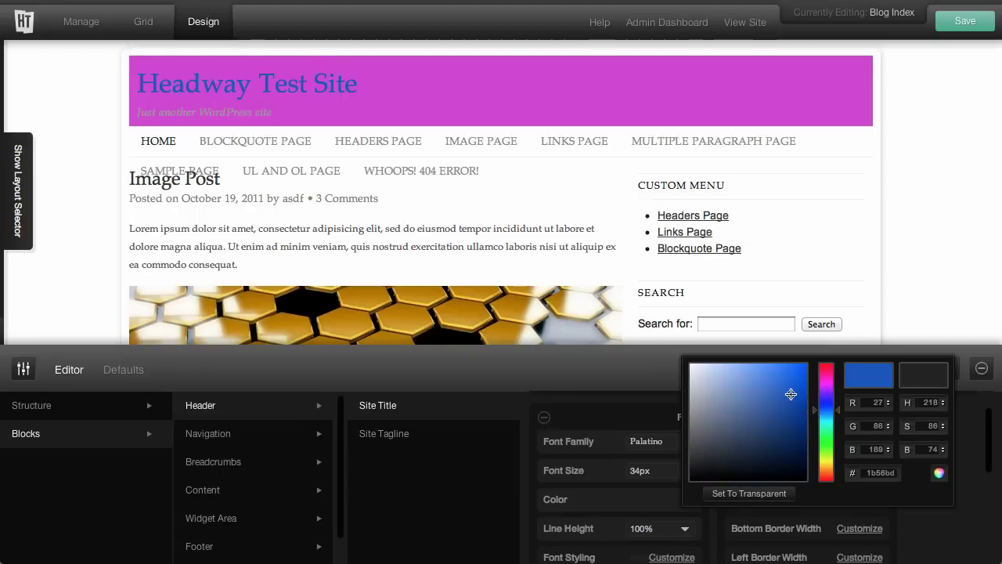
mouse_move(791, 394)
left_mouse_down()
mouse_move(729, 393)
mouse_move(697, 365)
mouse_move(735, 360)
left_mouse_up()
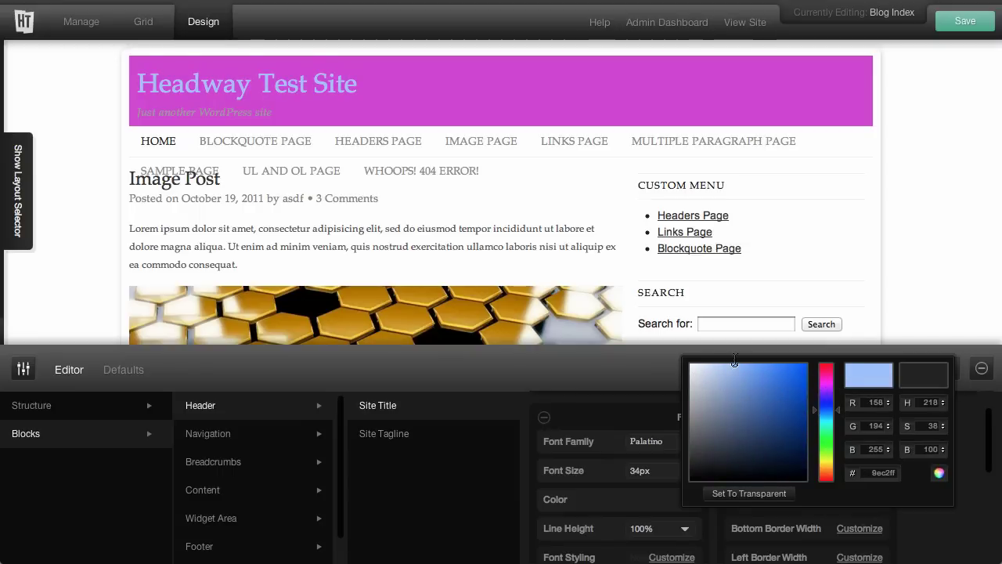
left_click(615, 384)
Colour the Site Tagline mint green (#96ebb1).
left_click(484, 446)
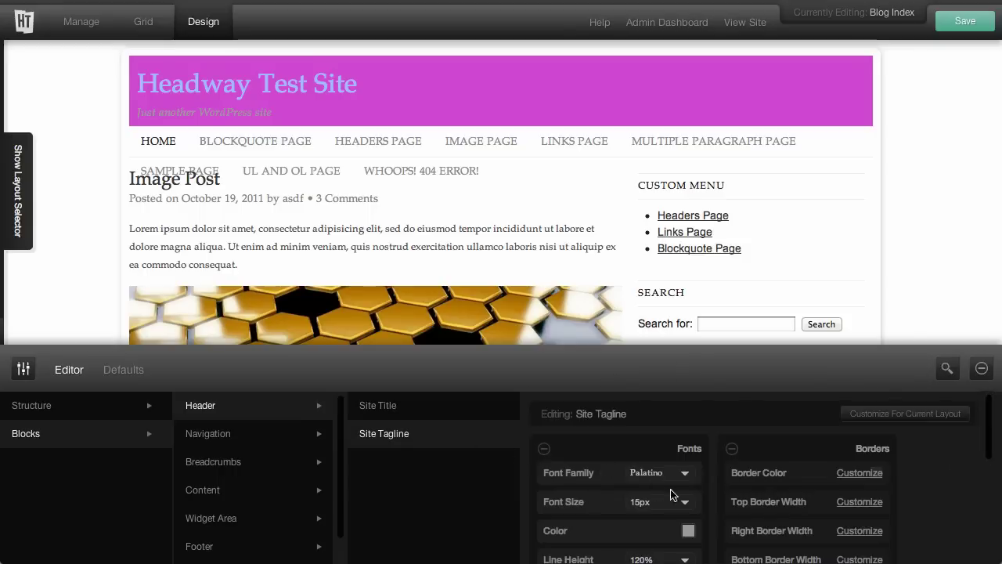
left_click(688, 533)
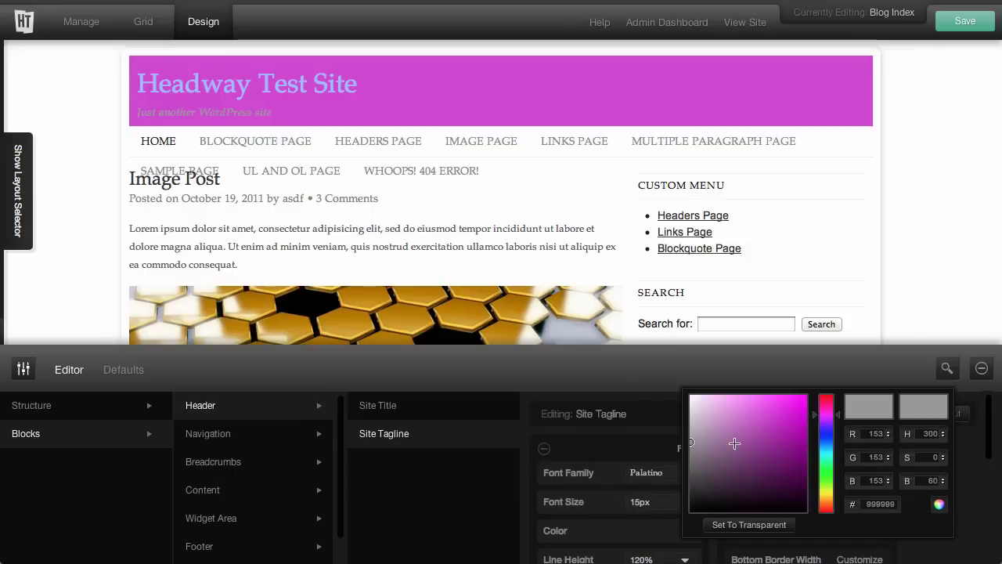
left_click(825, 468)
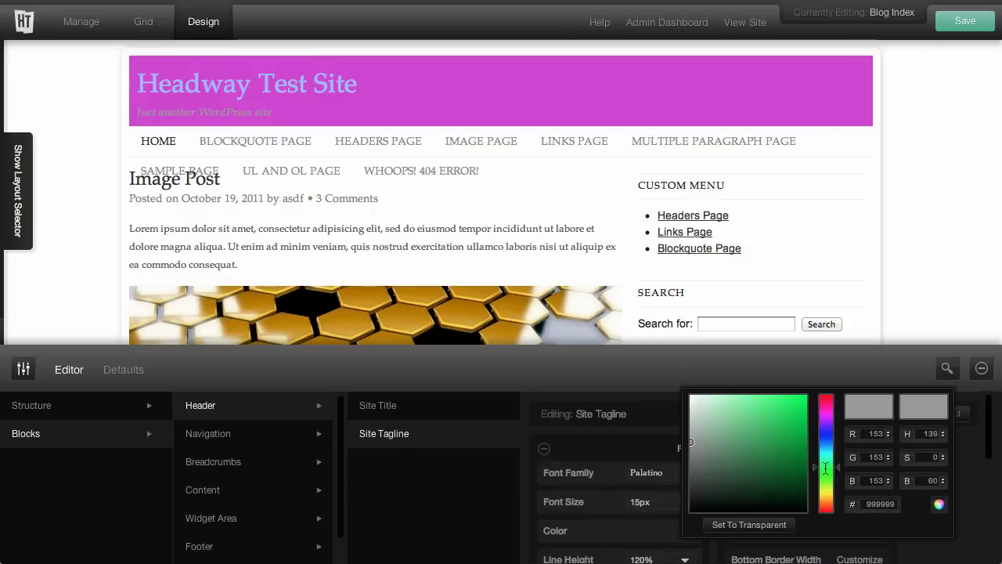
left_click(707, 376)
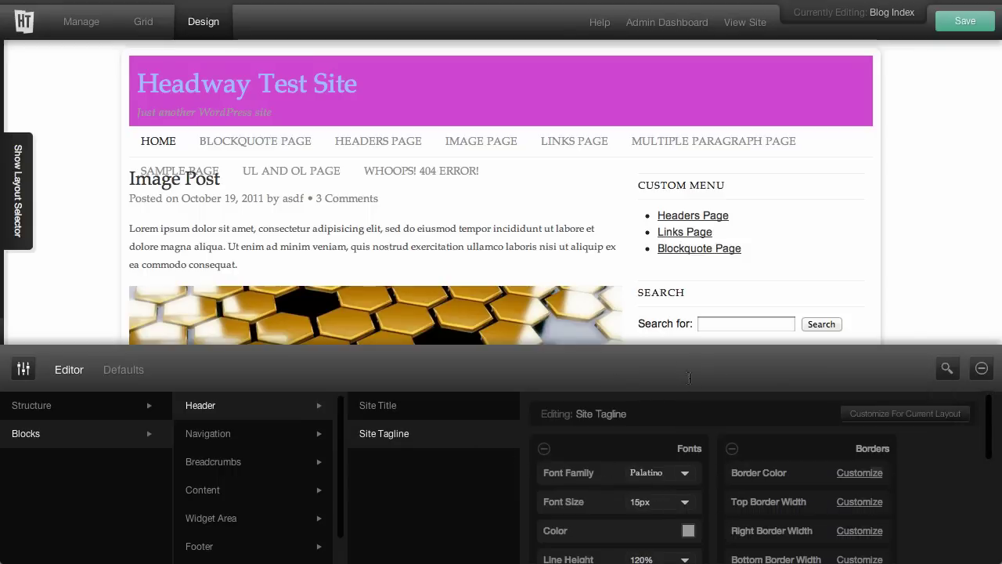
left_click(688, 533)
left_click(826, 468)
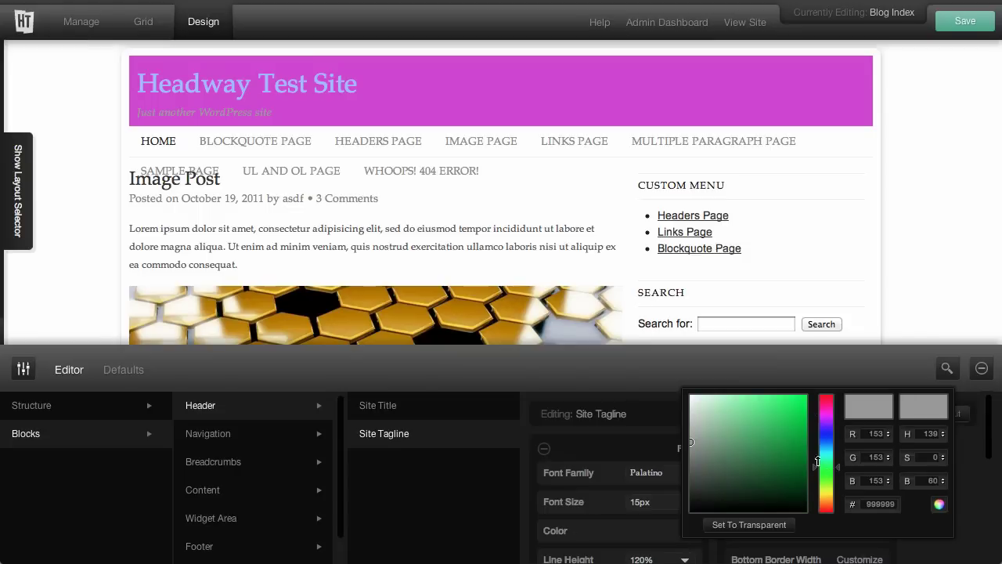
left_click_drag(754, 401, 733, 404)
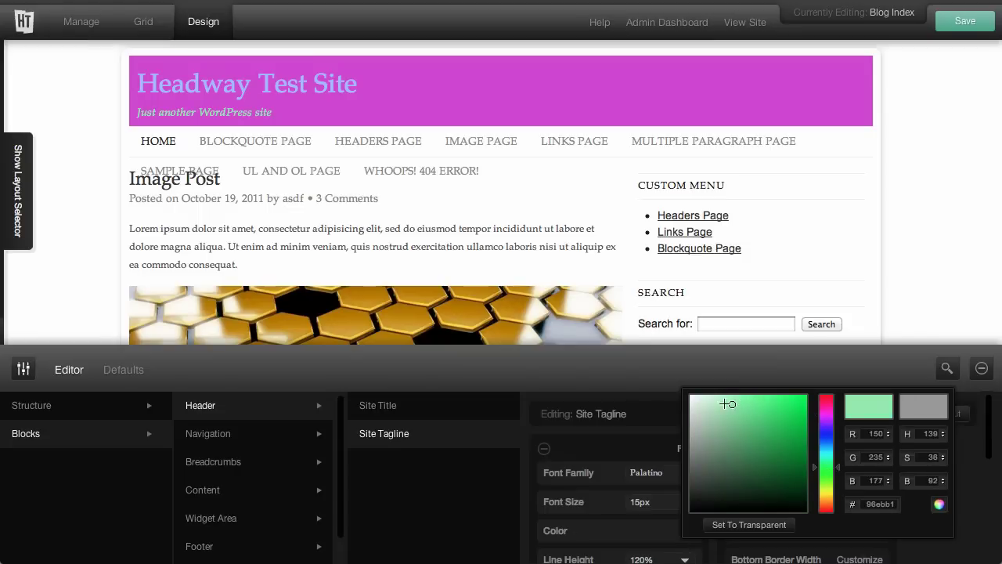
left_click(645, 368)
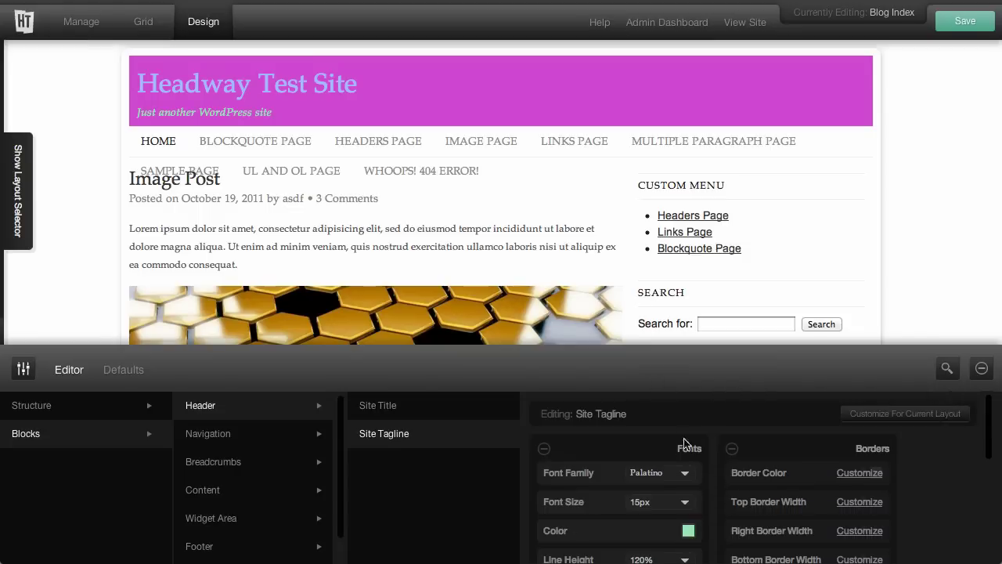
Set the Site Tagline font size to 42px.
left_click(685, 503)
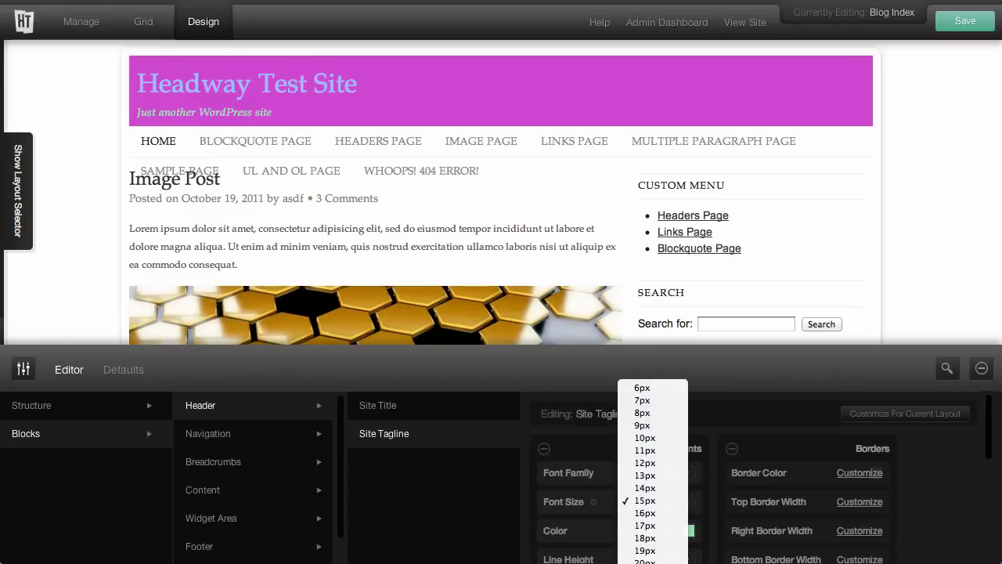
scroll(650, 469, "down", 5)
left_click(645, 501)
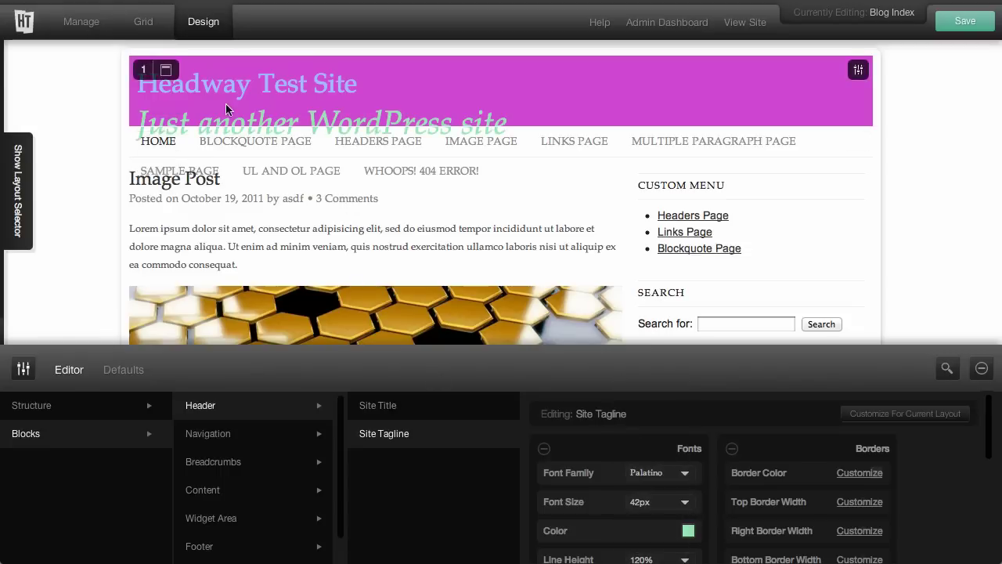
Set the Site Title font size to 11px, after briefly trying 10px.
left_click(375, 407)
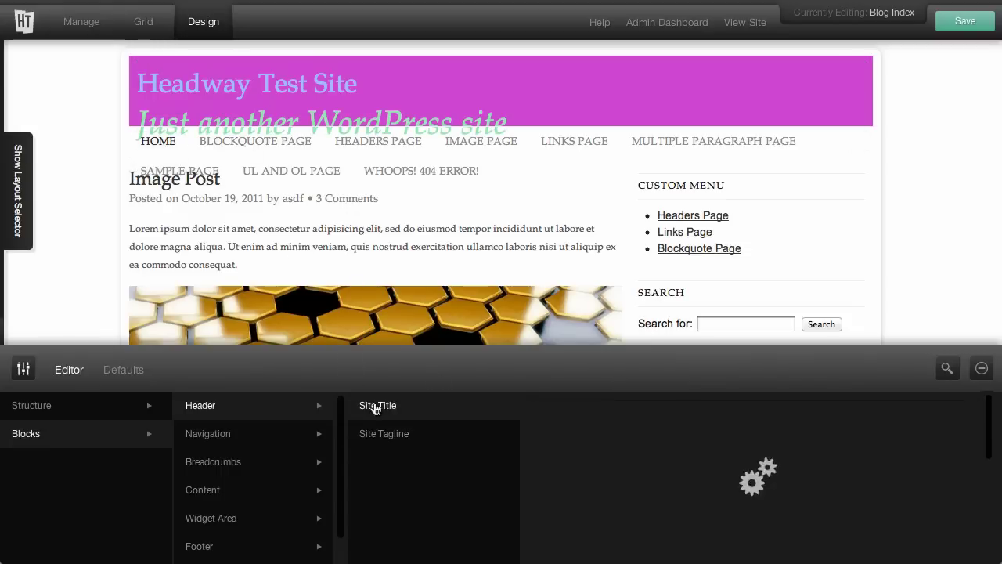
left_click(664, 503)
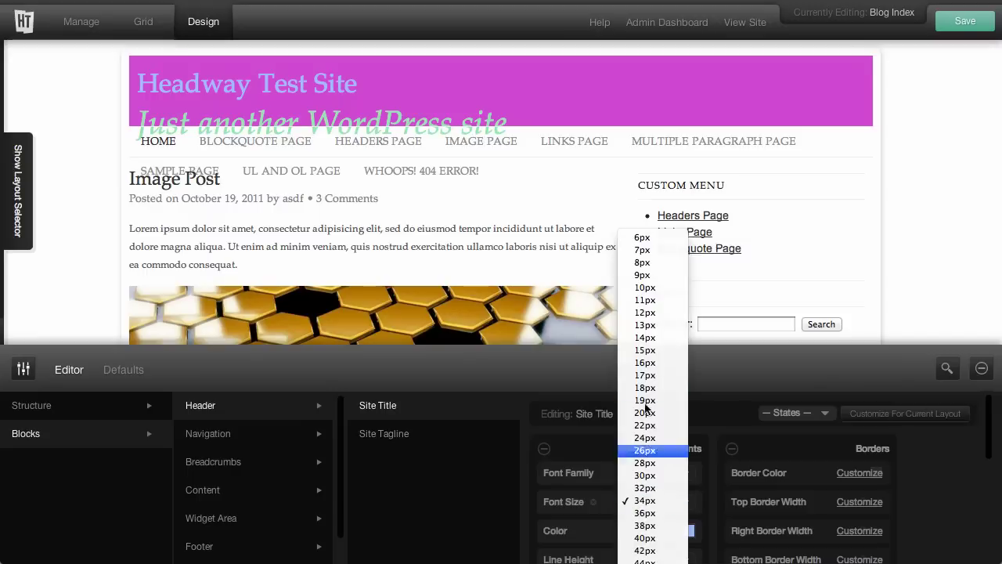
left_click(643, 288)
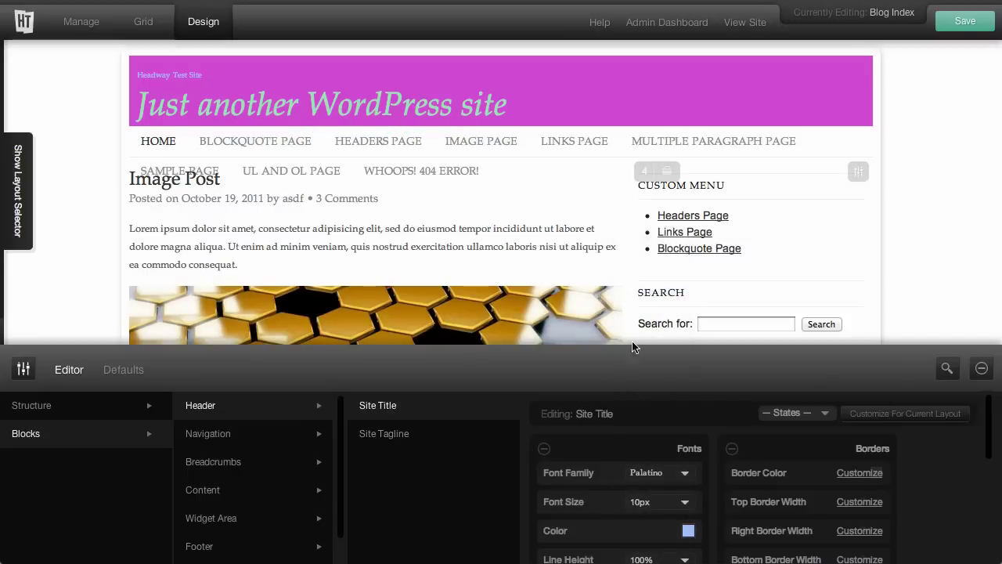
left_click(654, 503)
left_click(647, 515)
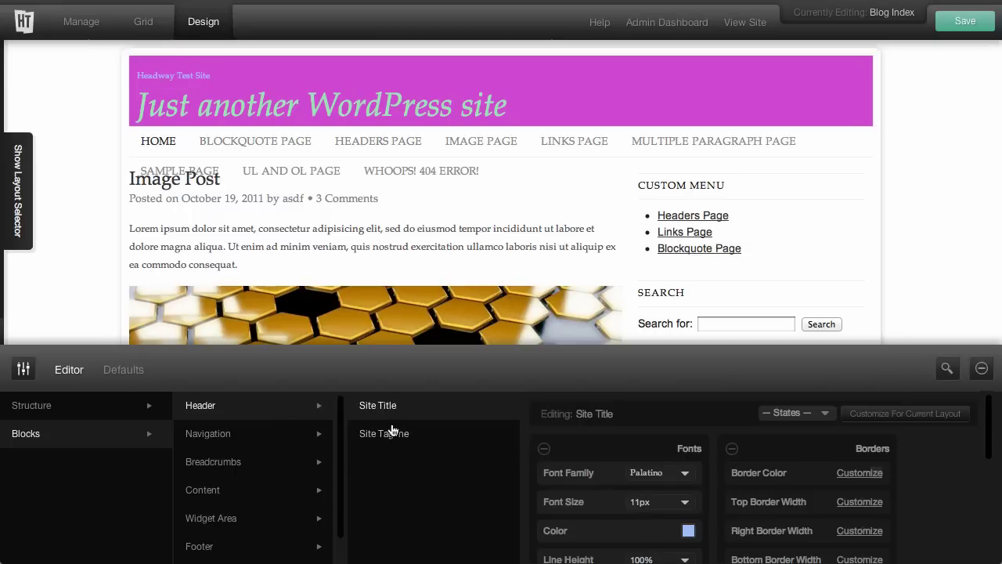
left_click(783, 419)
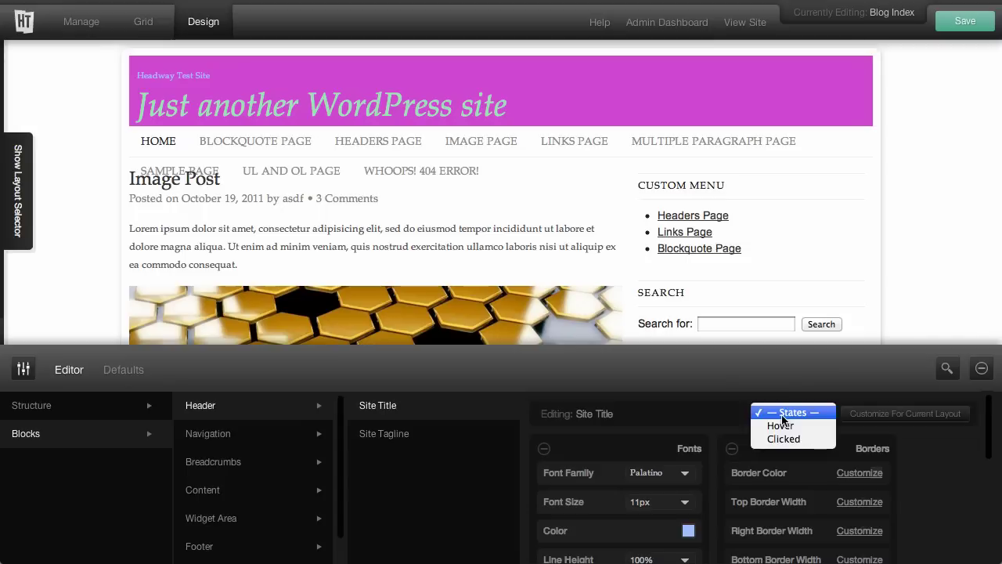
left_click(712, 436)
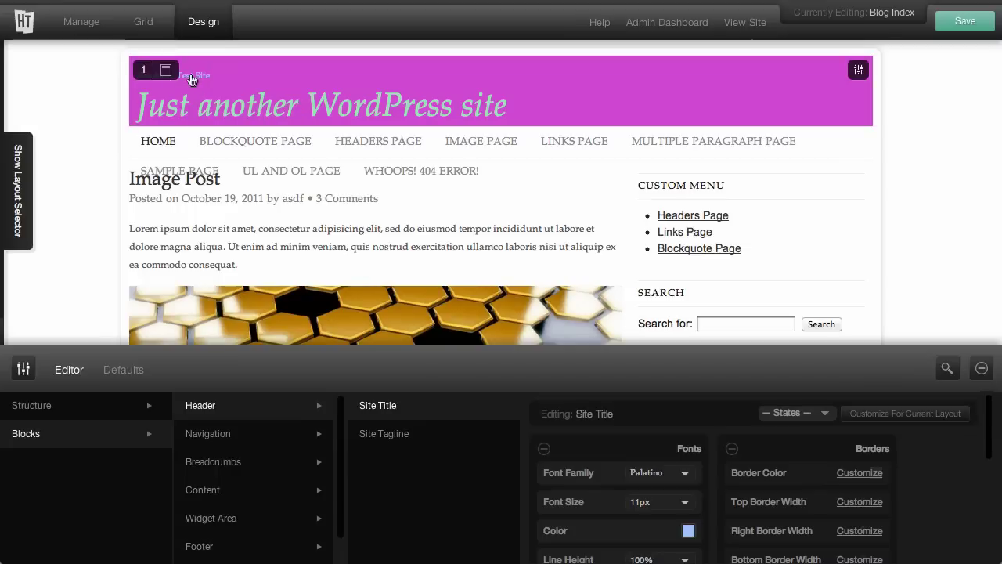
Save the restyled header design with Ctrl+S.
key("ctrl+s")
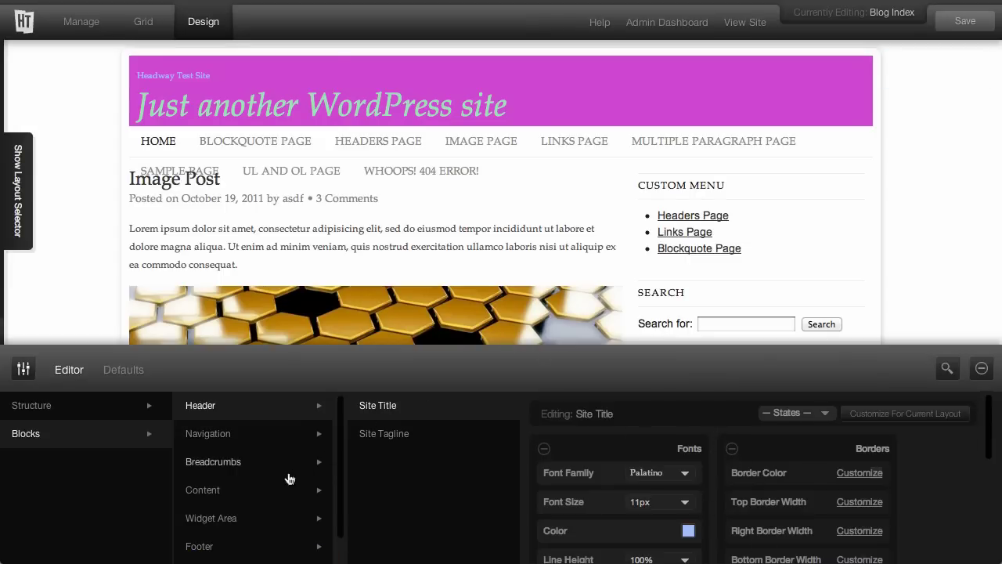
Show the Content block, then the Widget Area block, and review the Widget Area instances.
left_click(282, 491)
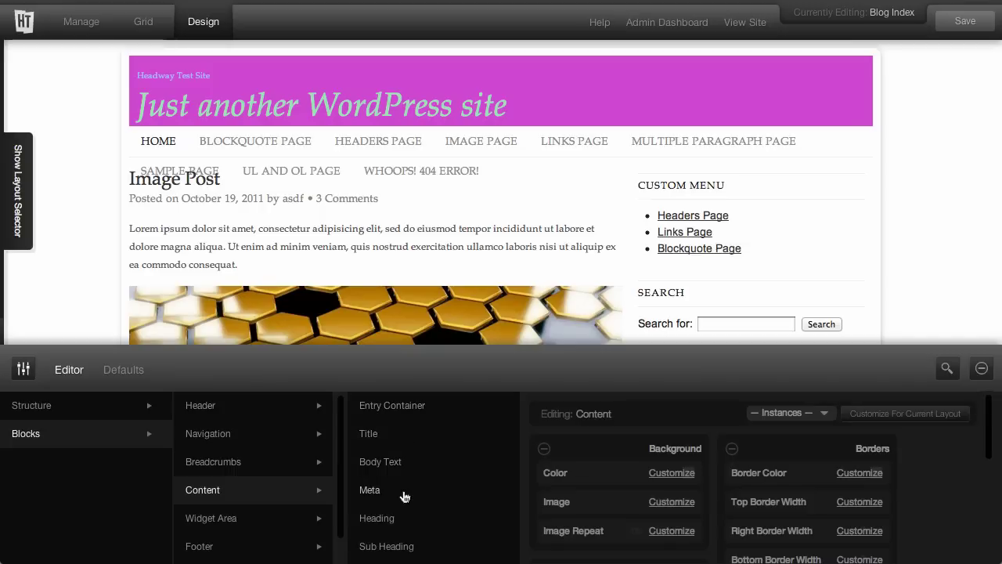
left_click(317, 523)
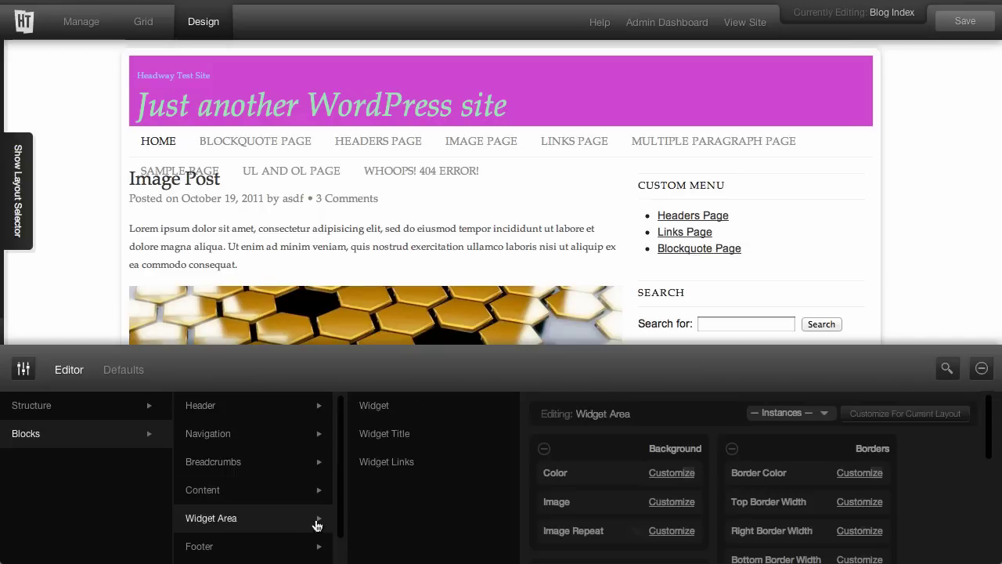
left_click(783, 412)
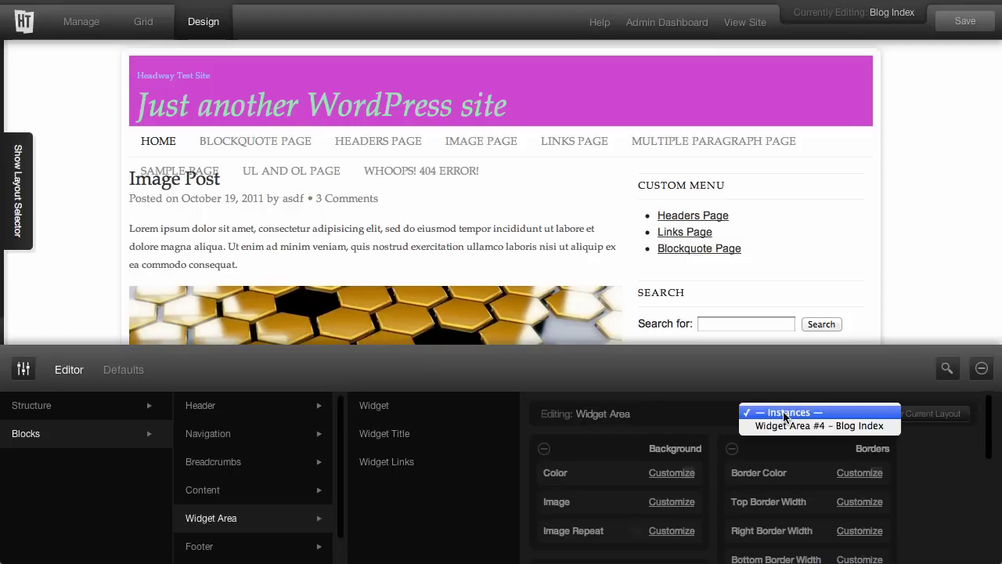
left_click(714, 417)
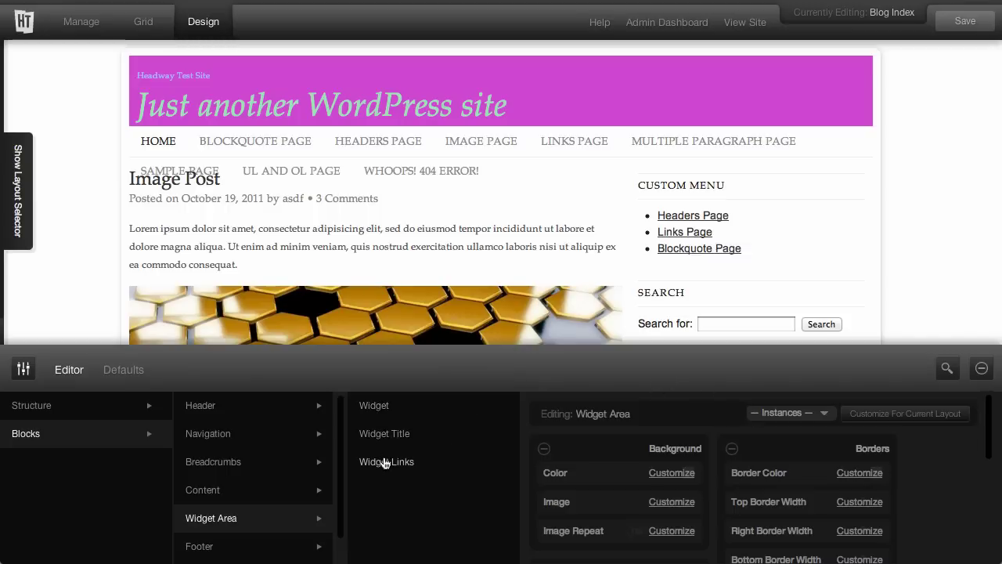
Look over the Widget Area instances list again without choosing one.
left_click(809, 422)
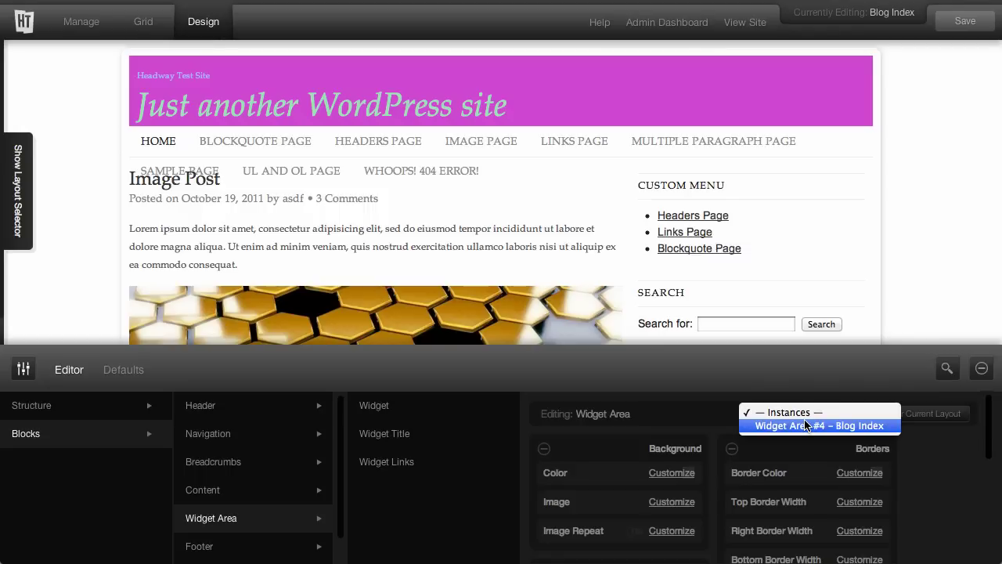
left_click(677, 362)
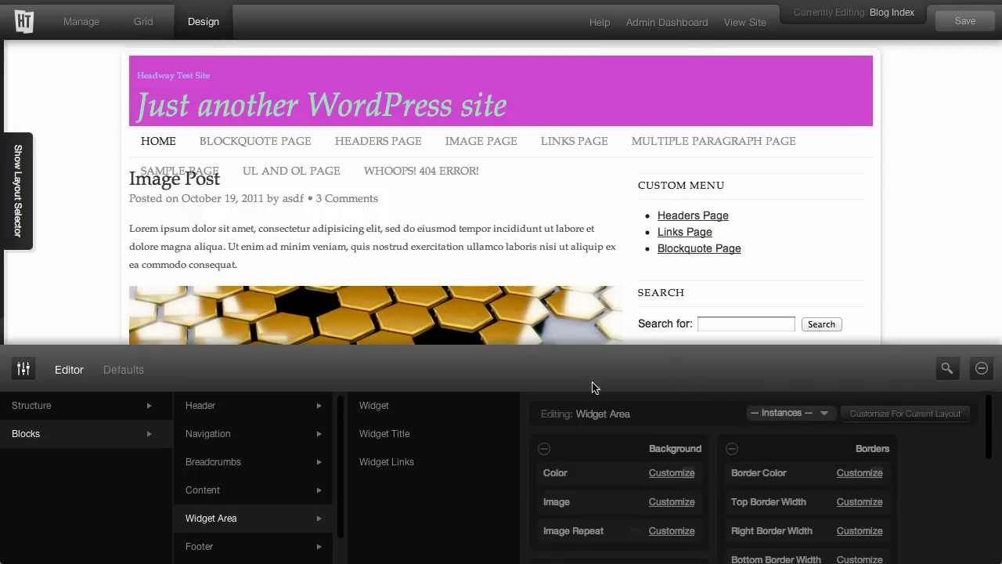
scroll(272, 541, "down", 2)
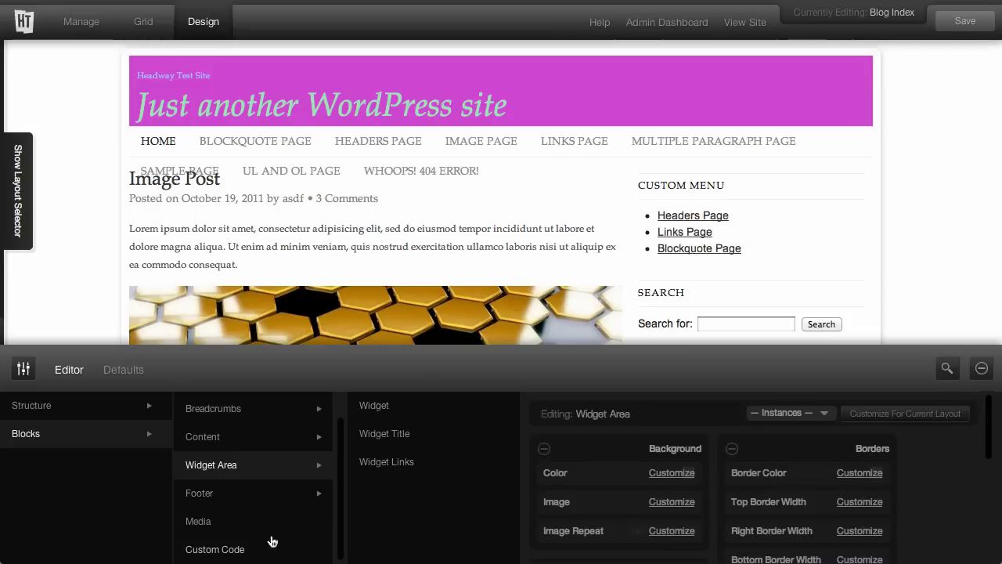
scroll(272, 541, "up", 2)
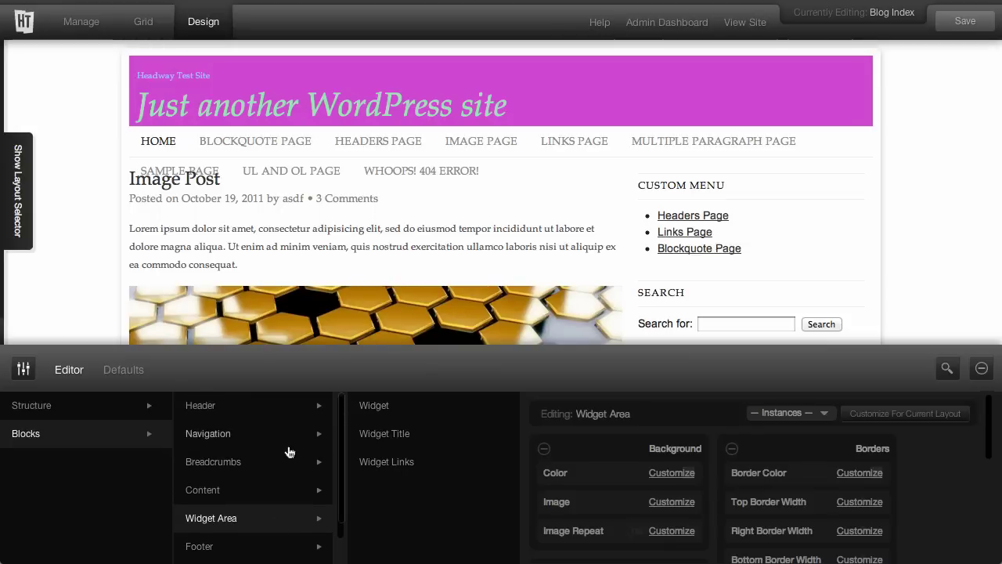
Load styling for the Navigation #2 – Blog Index instance of the Navigation block.
left_click(236, 444)
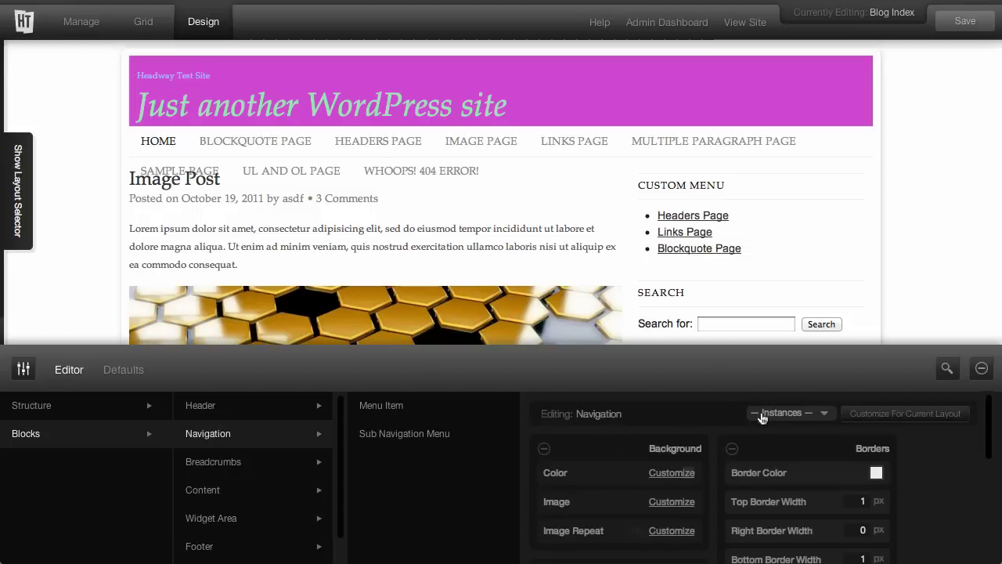
left_click(772, 415)
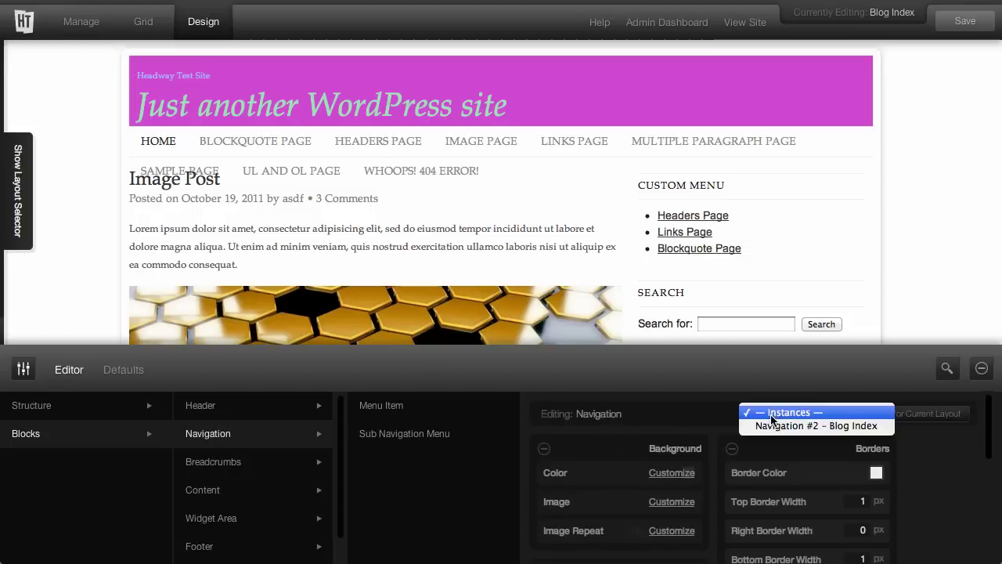
left_click(773, 424)
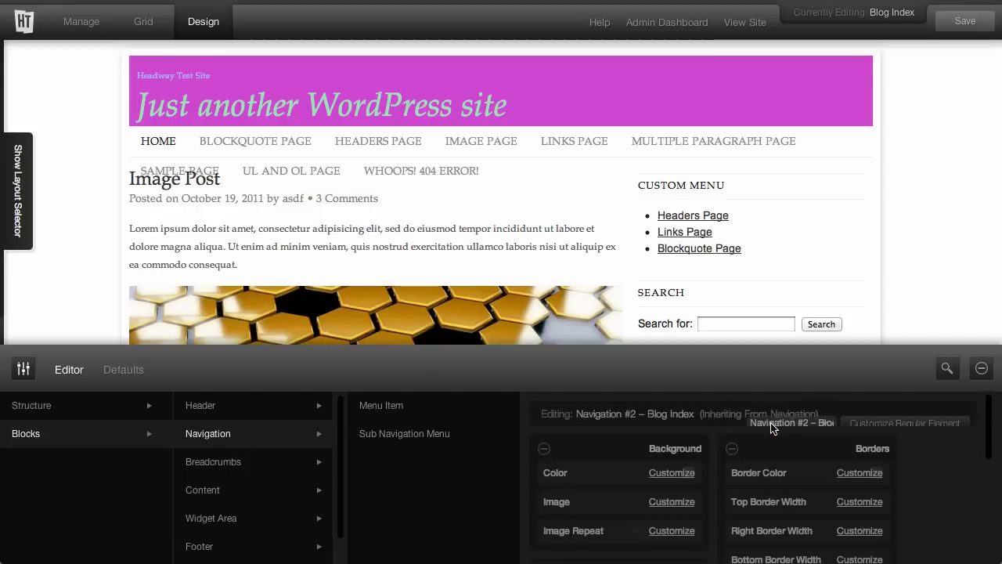